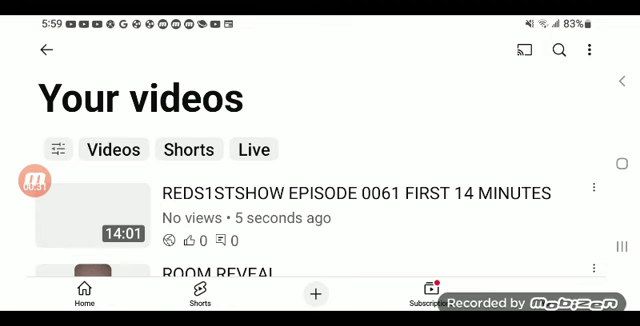
click(35, 180)
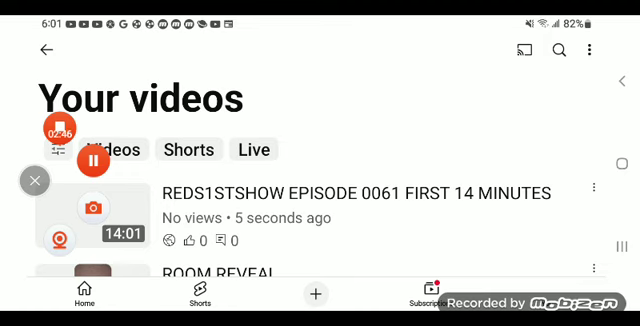
scroll(350, 220, down, 5)
scroll(350, 220, down, 5)
scroll(350, 200, down, 4)
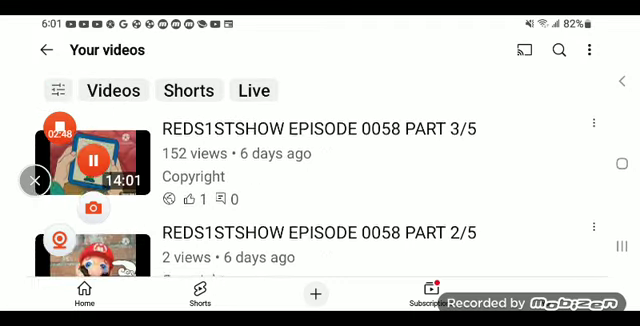
scroll(350, 200, down, 4)
scroll(350, 200, down, 4)
scroll(350, 200, down, 3)
scroll(350, 200, down, 4)
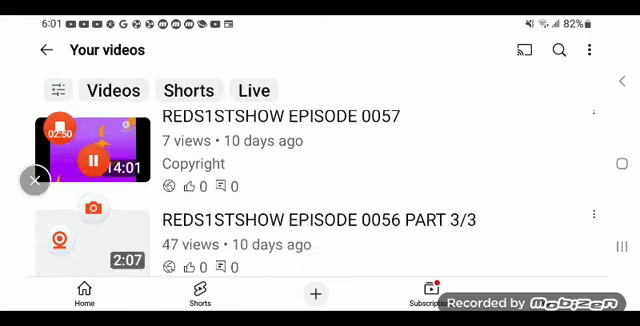
scroll(350, 200, down, 4)
scroll(350, 200, down, 2)
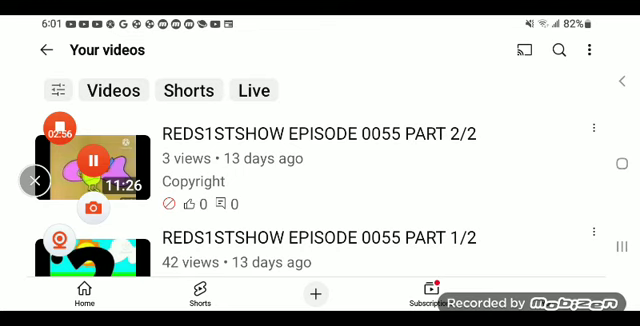
scroll(350, 200, up, 2)
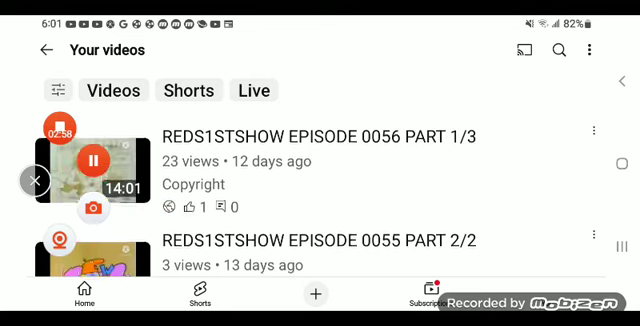
scroll(350, 200, down, 2)
scroll(350, 200, down, 2)
scroll(350, 200, down, 1)
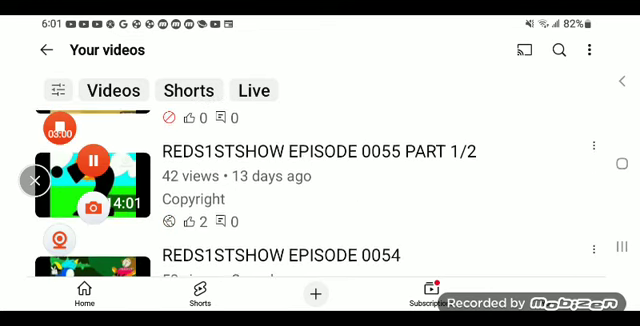
scroll(350, 200, up, 2)
scroll(350, 200, up, 2)
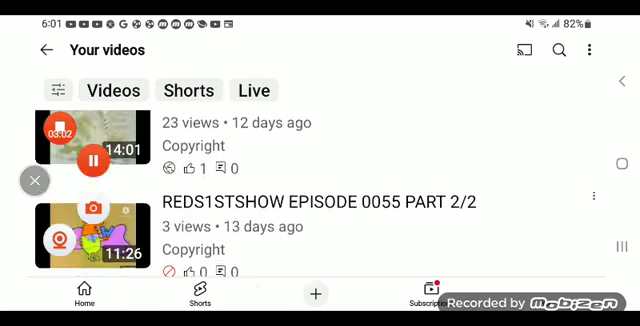
scroll(350, 200, up, 2)
scroll(350, 200, up, 2)
scroll(350, 200, up, 2)
scroll(350, 200, up, 2)
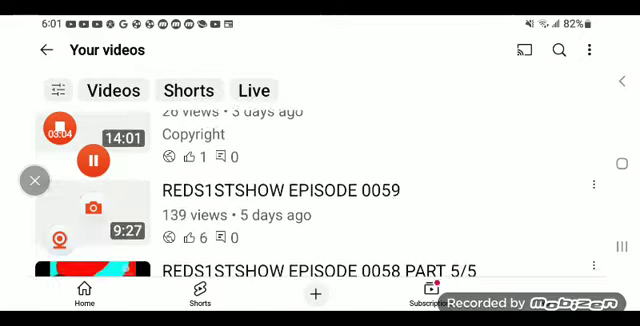
scroll(350, 200, up, 2)
scroll(350, 200, up, 1)
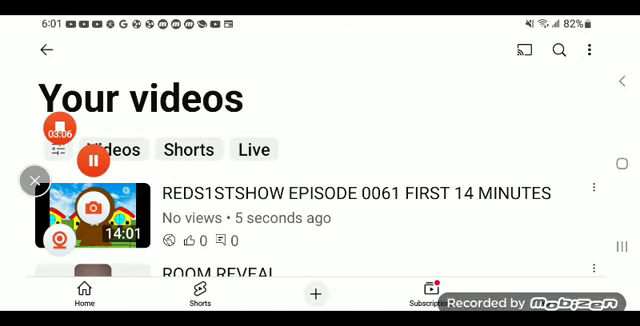